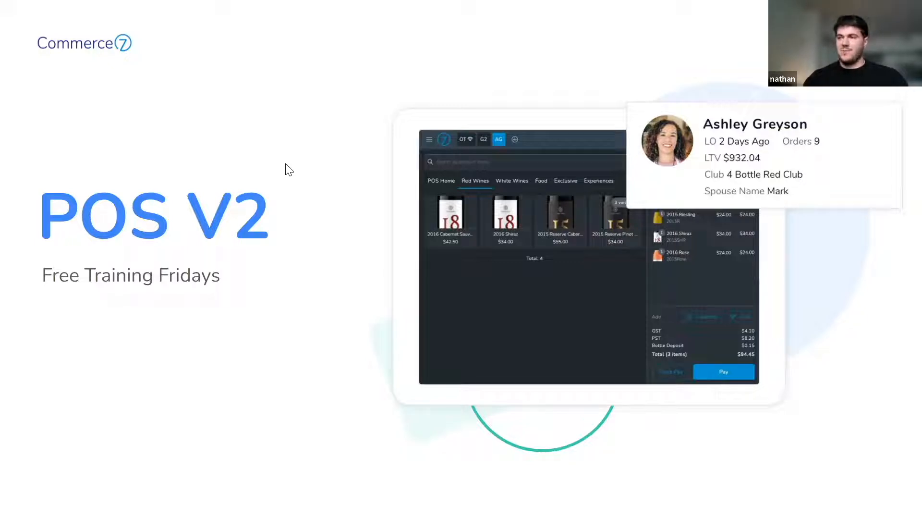
Advance from the POS V2 title slide to the Today's Agenda slide
{"action": "left_click", "coordinate": [266, 241]}
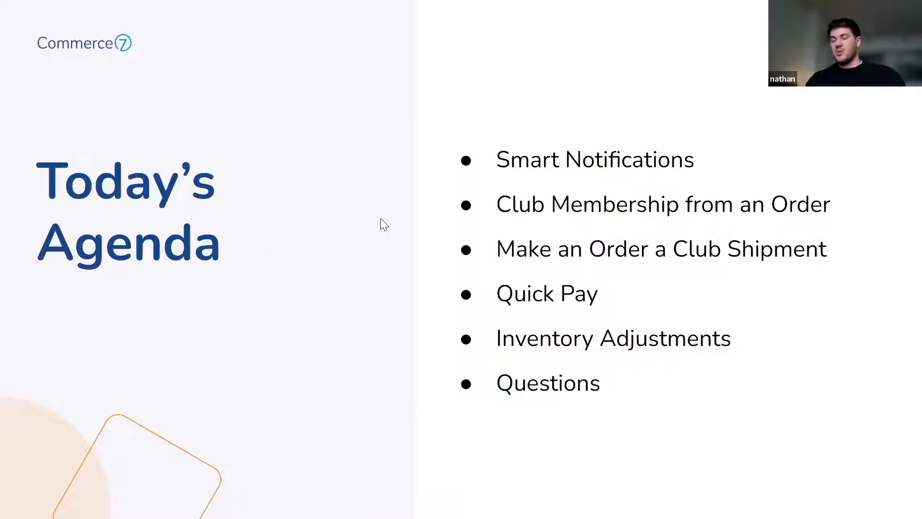
Exit the slideshow and start a blank notice in Commerce7's Notices settings
{"action": "key", "text": "Escape"}
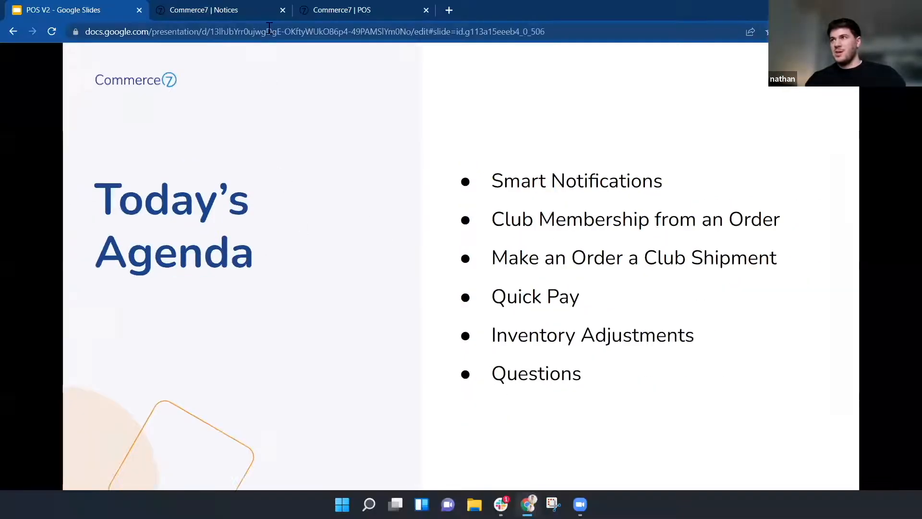
{"action": "left_click", "coordinate": [231, 10]}
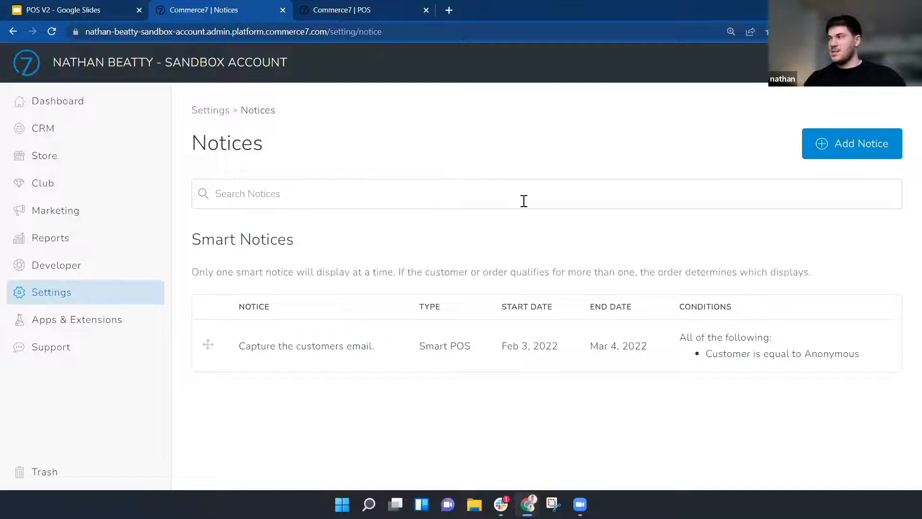
{"action": "left_click", "coordinate": [827, 147]}
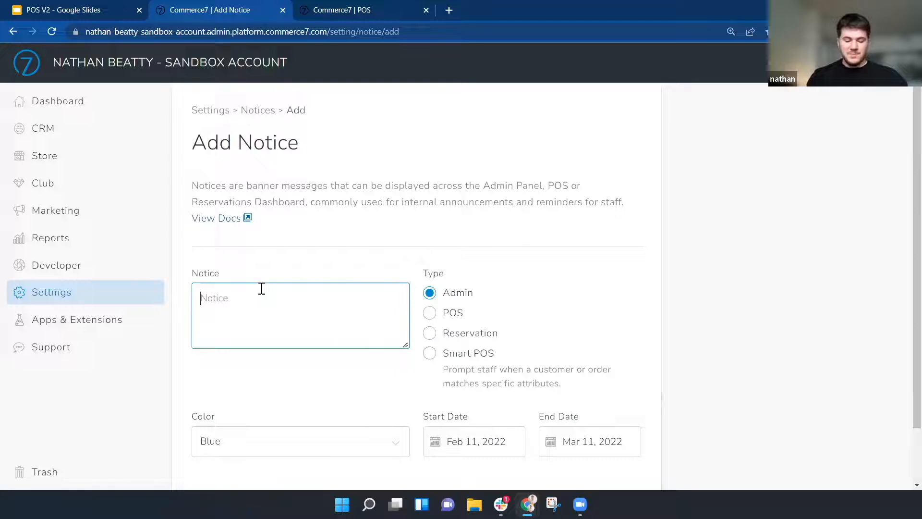
Write the notice 'Maybe its time for a club?' as a Smart POS notice coloured Red
{"action": "type", "text": "Maybe its time for a cl"}
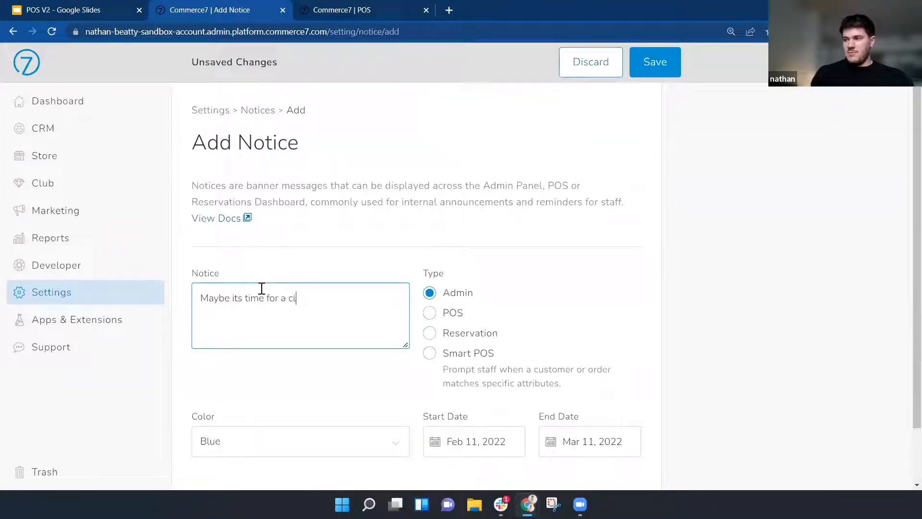
{"action": "type", "text": "uib"}
{"action": "key", "text": "BackSpace"}
{"action": "type", "text": "?"}
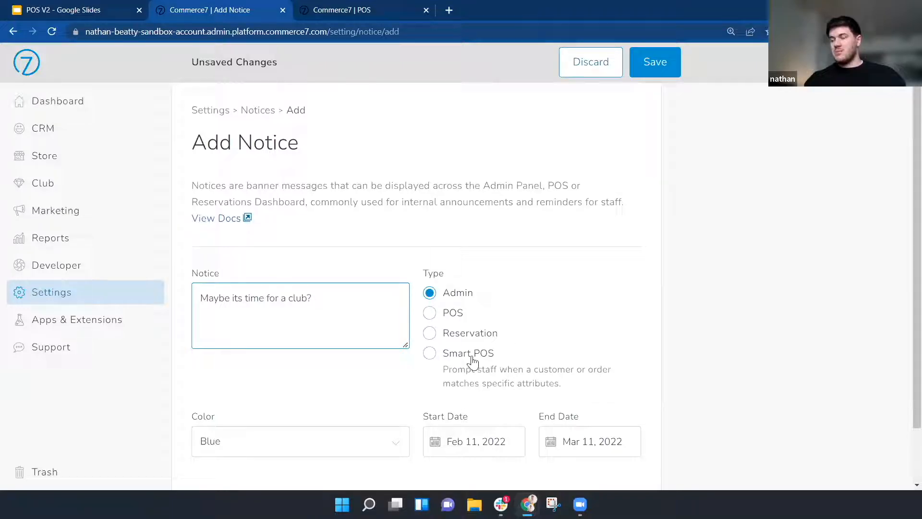
{"action": "left_click", "coordinate": [429, 354]}
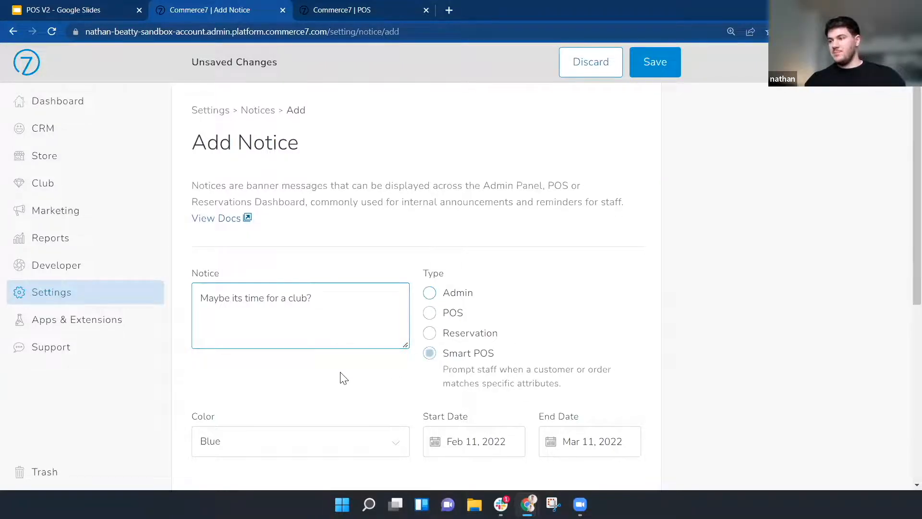
{"action": "scroll", "coordinate": [343, 378], "scroll_direction": "down", "scroll_amount": 3}
{"action": "left_click", "coordinate": [278, 328]}
{"action": "left_click", "coordinate": [365, 307]}
{"action": "key", "text": "Down"}
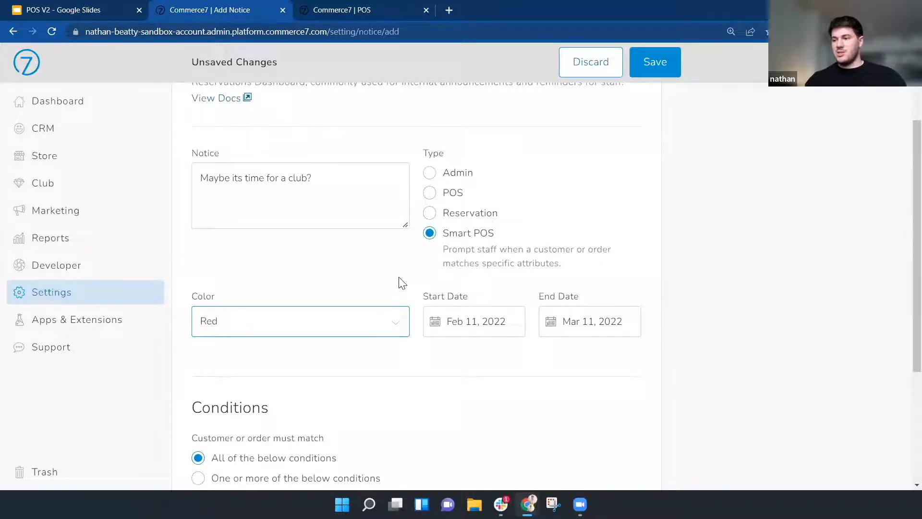
{"action": "scroll", "coordinate": [372, 286], "scroll_direction": "down", "scroll_amount": 4}
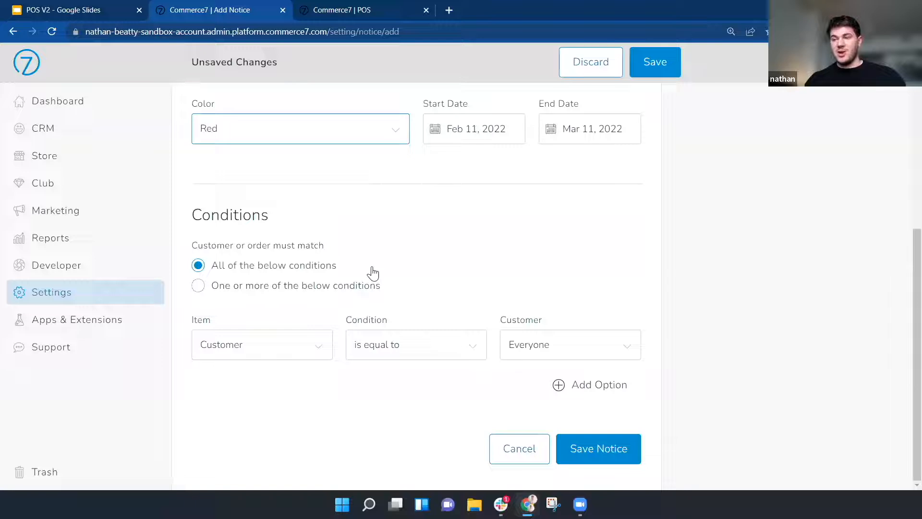
Add the condition Customer is not equal to Club Member and save the notice
{"action": "left_click", "coordinate": [313, 345]}
{"action": "left_click", "coordinate": [453, 350]}
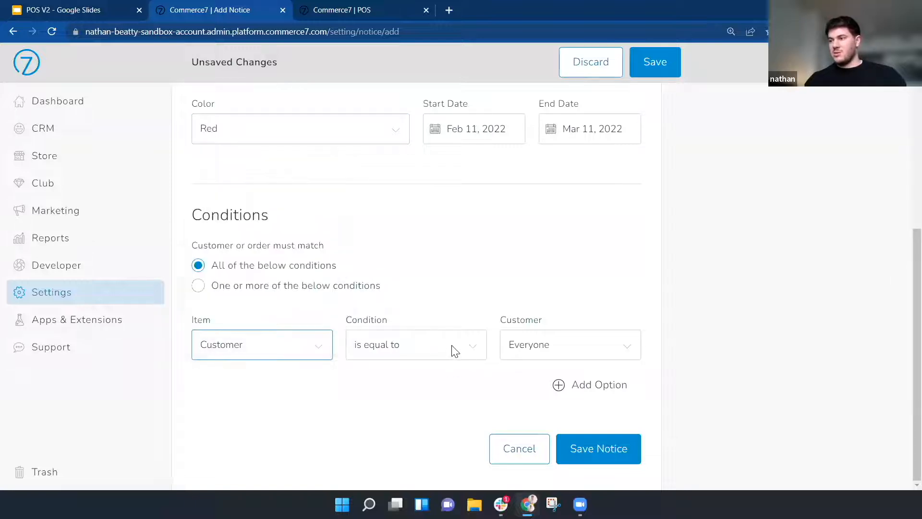
{"action": "left_click", "coordinate": [453, 350]}
{"action": "left_click", "coordinate": [422, 381]}
{"action": "left_click", "coordinate": [528, 348]}
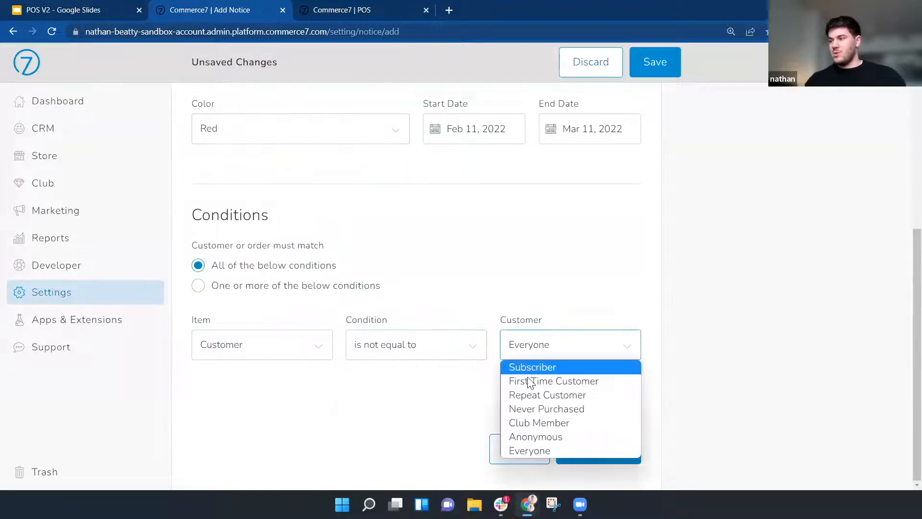
{"action": "left_click", "coordinate": [529, 424]}
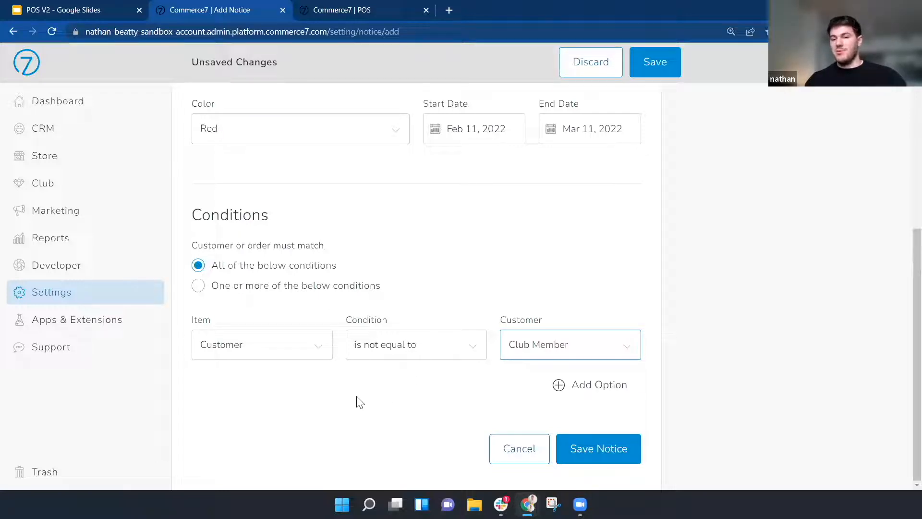
{"action": "left_click", "coordinate": [579, 451]}
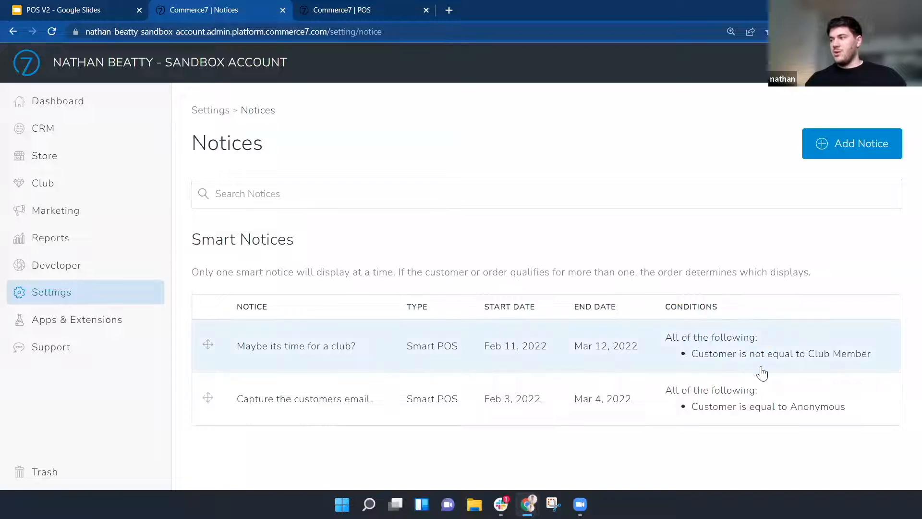
{"action": "left_click", "coordinate": [321, 10]}
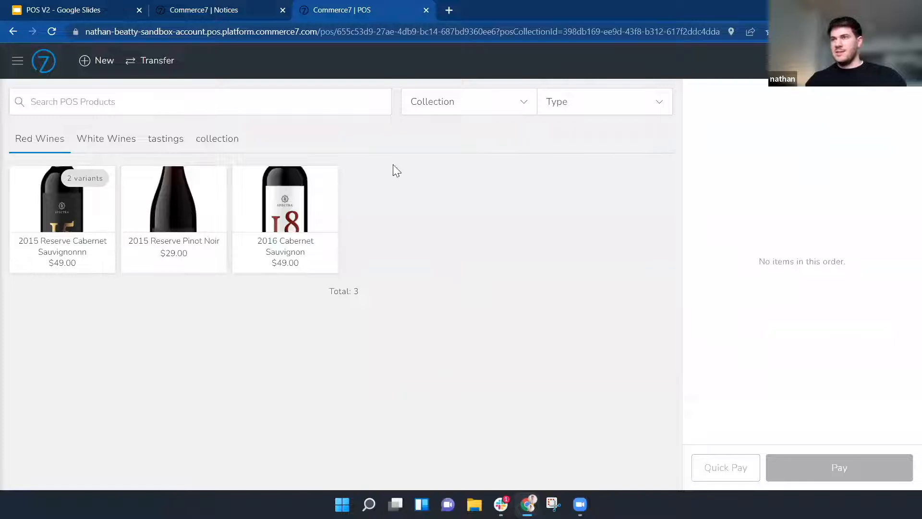
Start a new POS cart and attach the customer found by a name search
{"action": "left_click", "coordinate": [90, 68]}
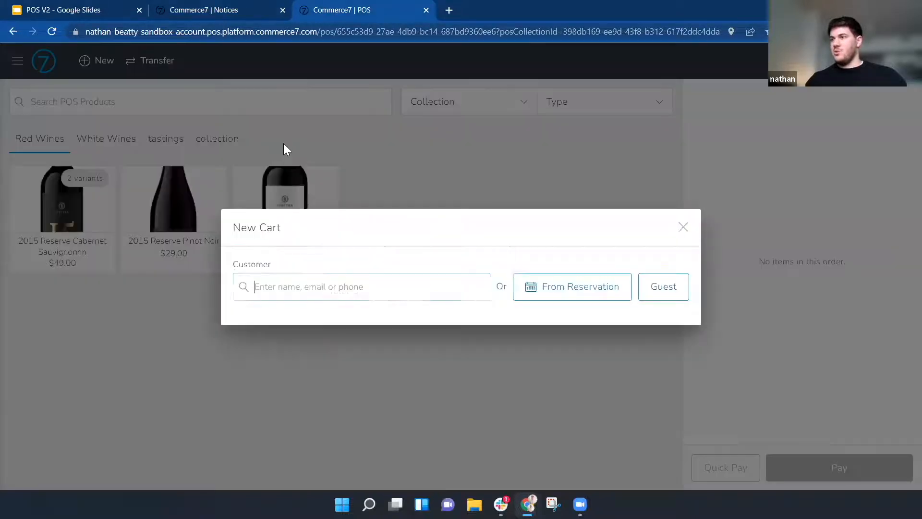
{"action": "type", "text": "jay"}
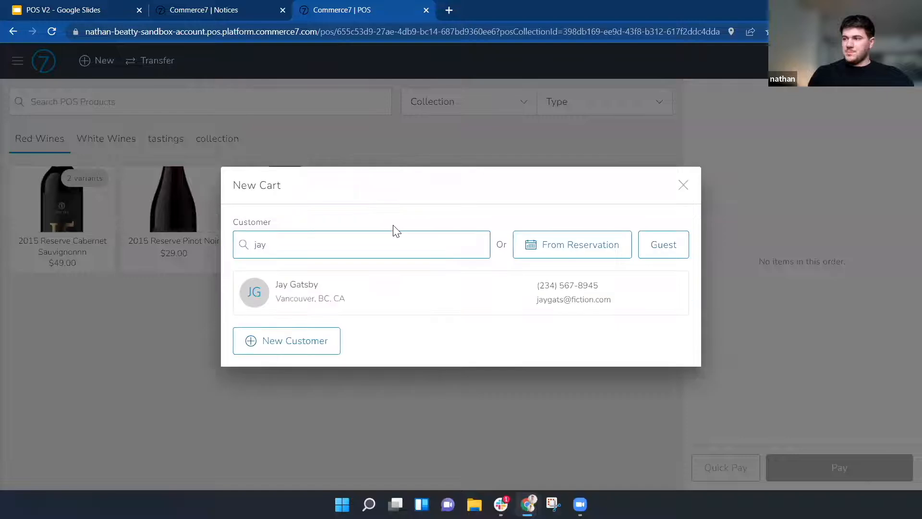
{"action": "left_click", "coordinate": [299, 291]}
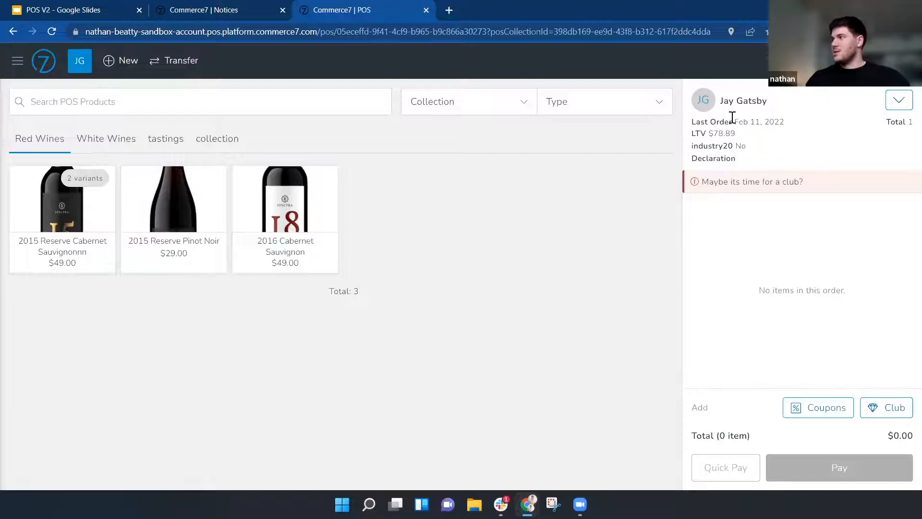
Add two 2016 Cabernet Sauvignon and a Nouveau Club membership with this order as first shipment
{"action": "left_click_drag", "start_coordinate": [290, 251], "coordinate": [298, 251]}
{"action": "left_click", "coordinate": [298, 251]}
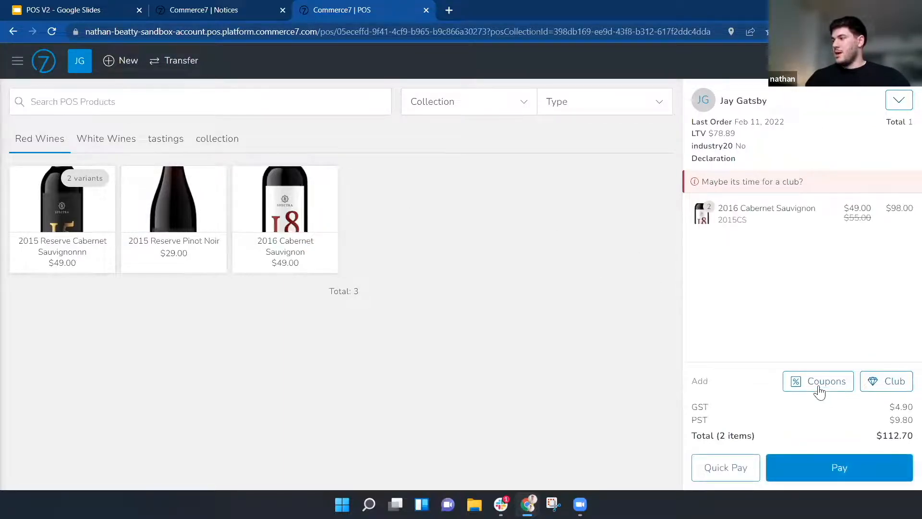
{"action": "left_click", "coordinate": [883, 387]}
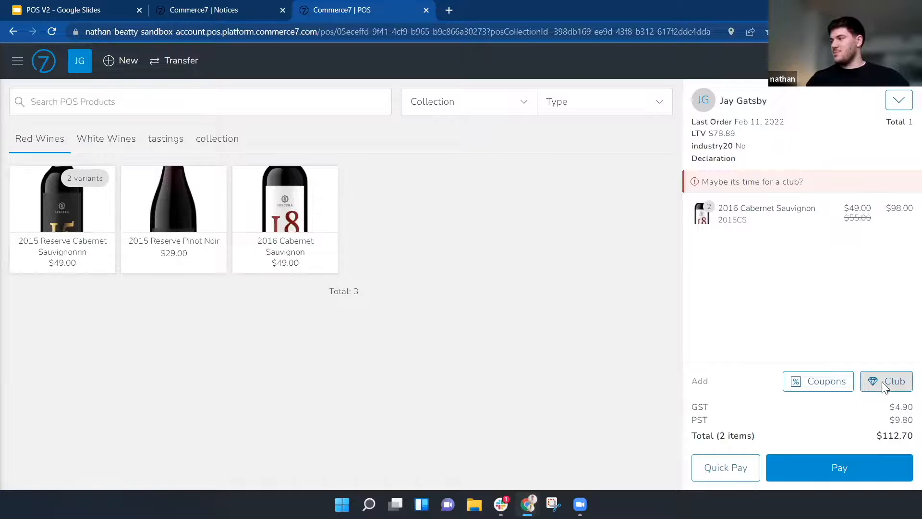
{"action": "left_click", "coordinate": [398, 262]}
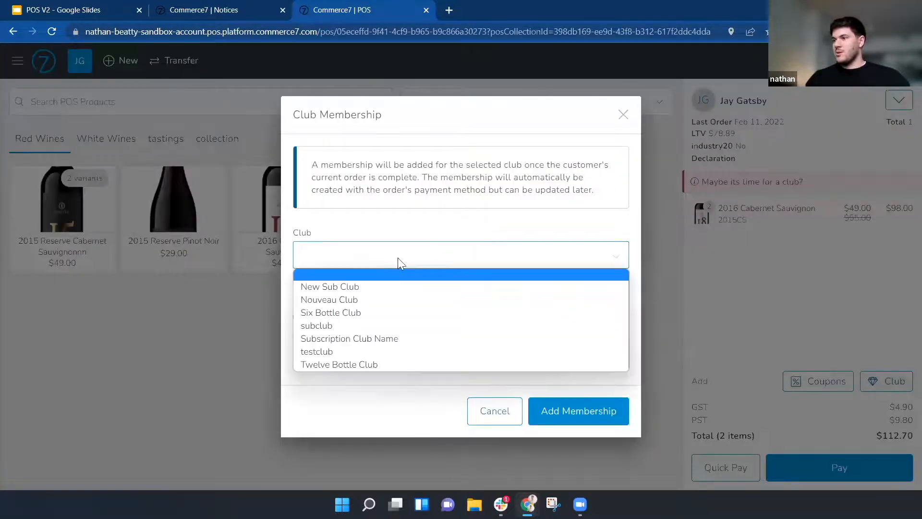
{"action": "left_click", "coordinate": [333, 299]}
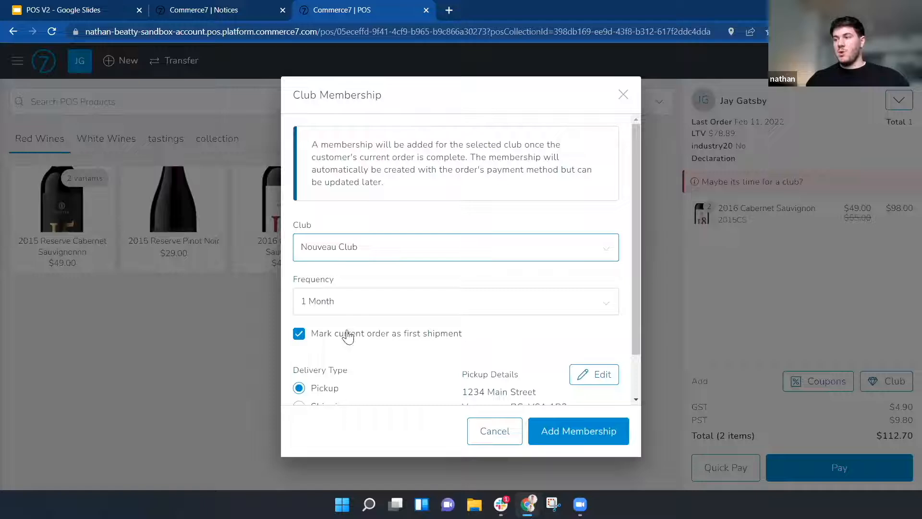
{"action": "left_click", "coordinate": [299, 333]}
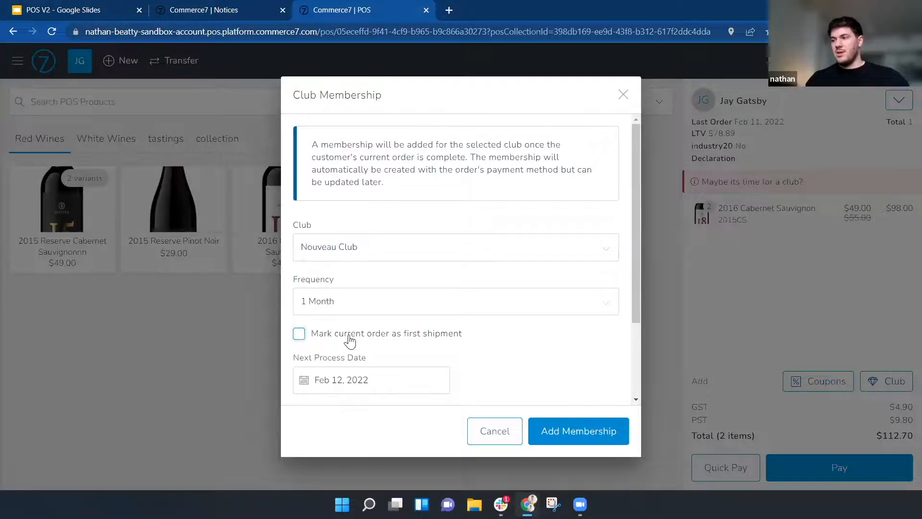
{"action": "scroll", "coordinate": [360, 312], "scroll_direction": "down", "scroll_amount": 2}
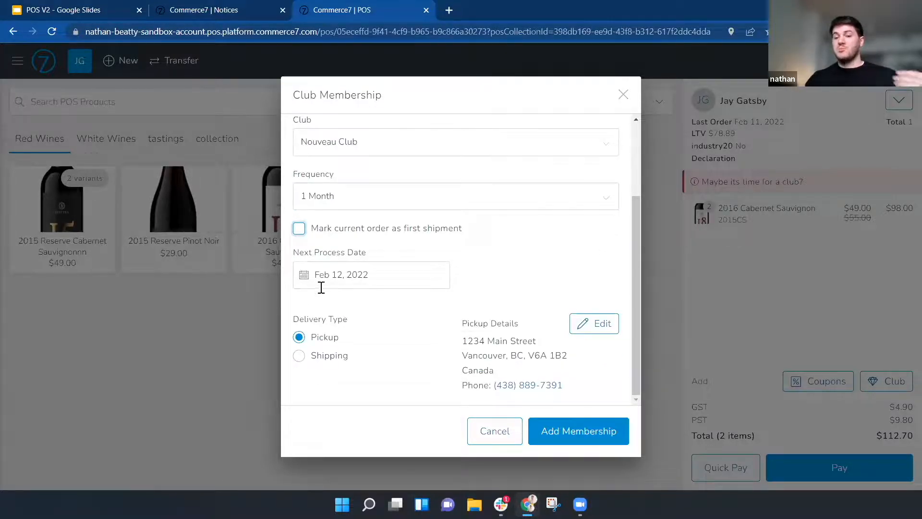
{"action": "left_click", "coordinate": [299, 228]}
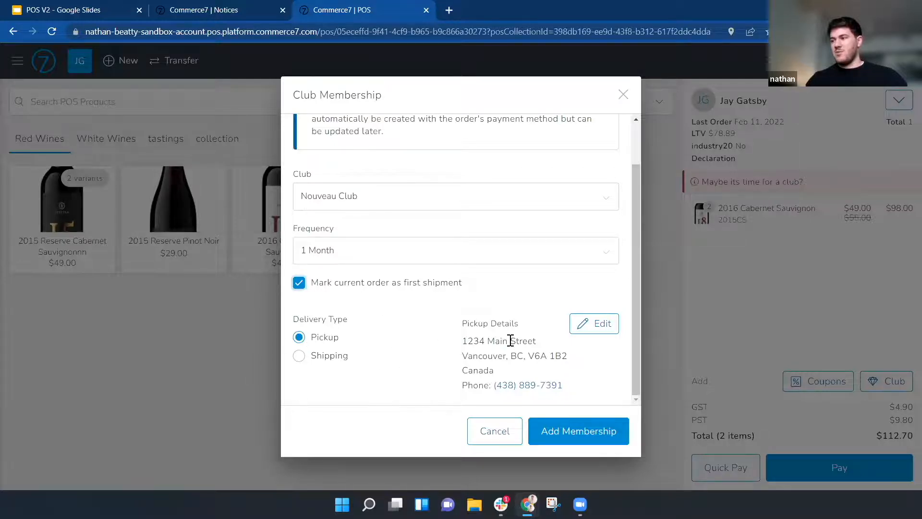
{"action": "left_click", "coordinate": [592, 431]}
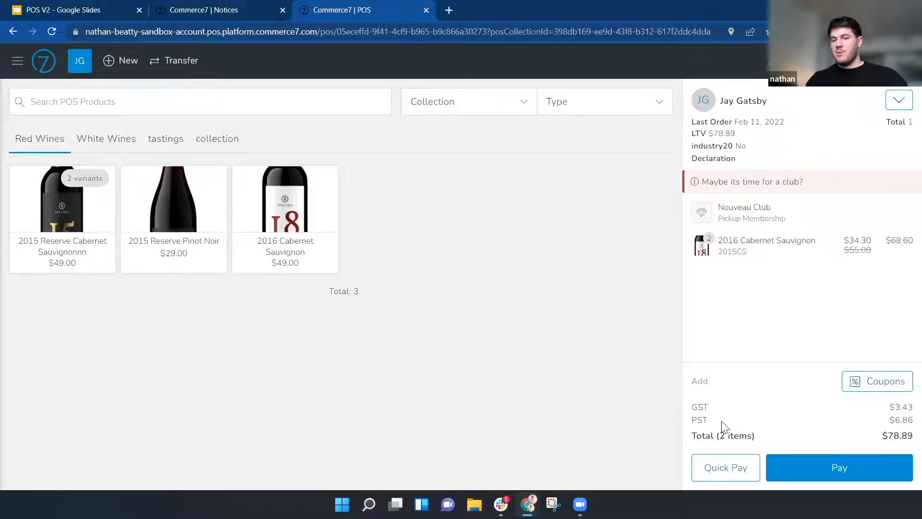
Quick Pay the $78.89 with the card on file plus an 18% tip, then open the completed order
{"action": "left_click", "coordinate": [726, 472]}
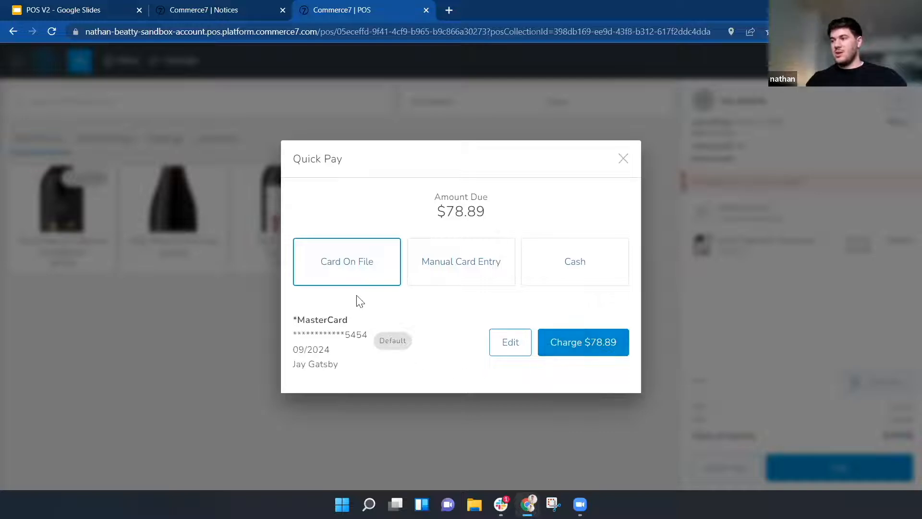
{"action": "left_click", "coordinate": [459, 265]}
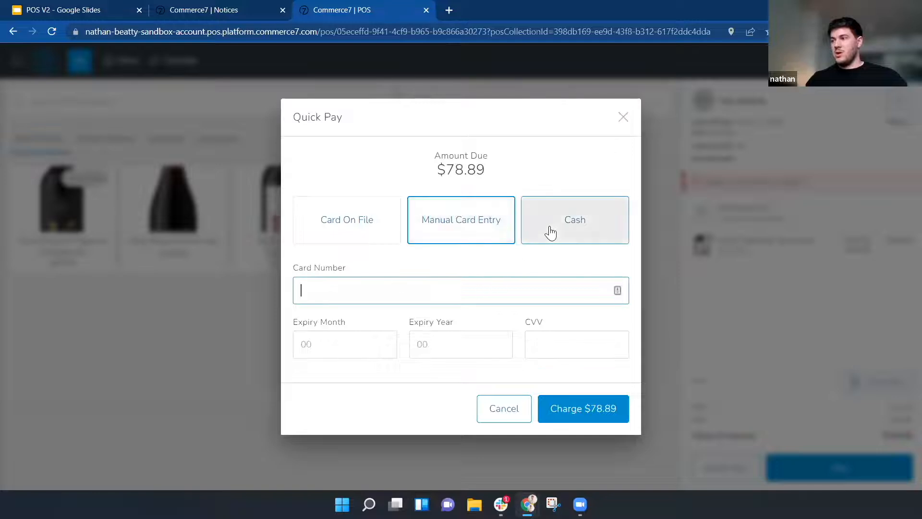
{"action": "left_click", "coordinate": [550, 232]}
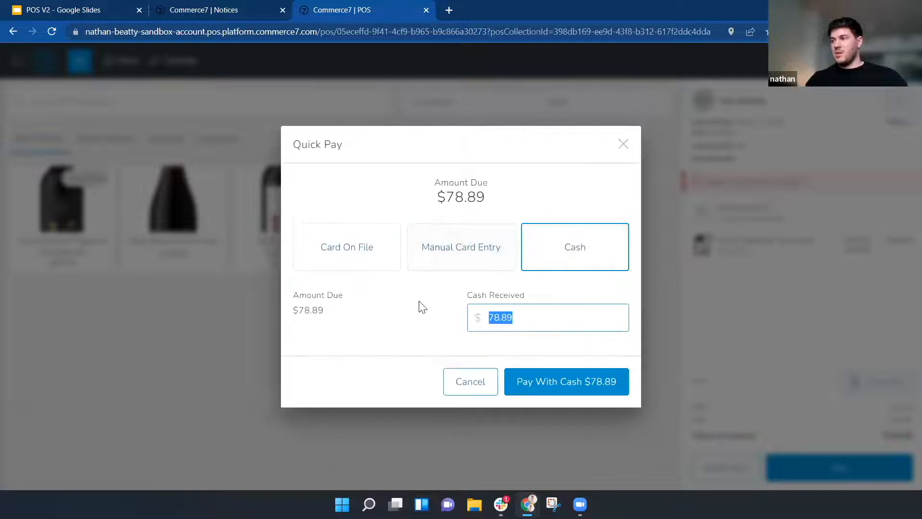
{"action": "left_click", "coordinate": [321, 233]}
{"action": "left_click", "coordinate": [575, 341]}
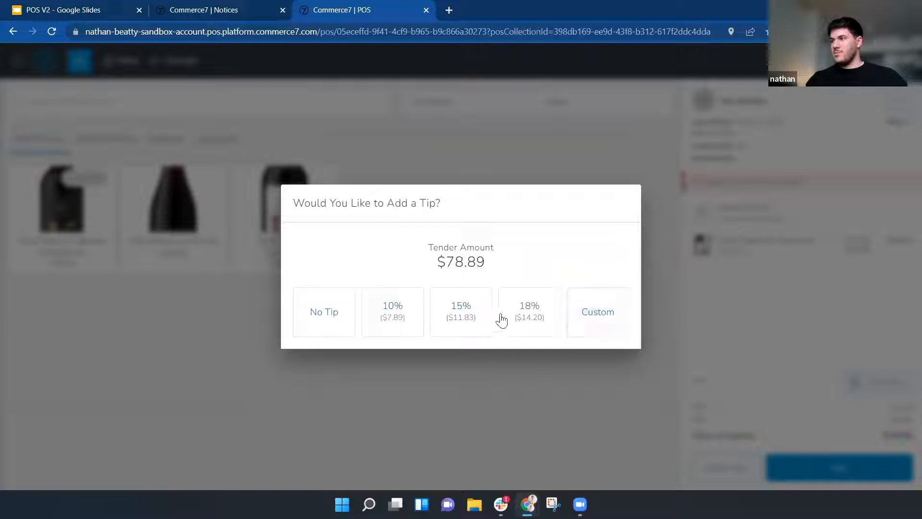
{"action": "left_click", "coordinate": [549, 309]}
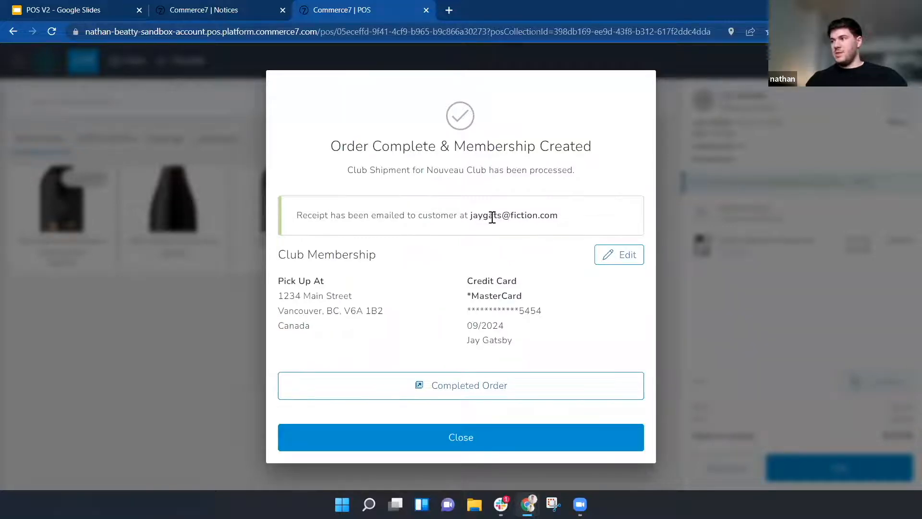
{"action": "left_click_drag", "start_coordinate": [574, 219], "coordinate": [459, 215]}
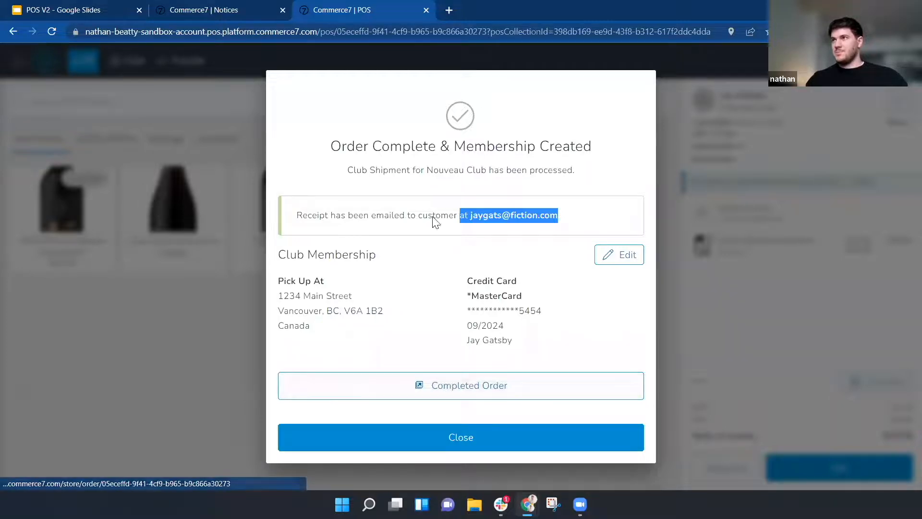
{"action": "left_click", "coordinate": [422, 386]}
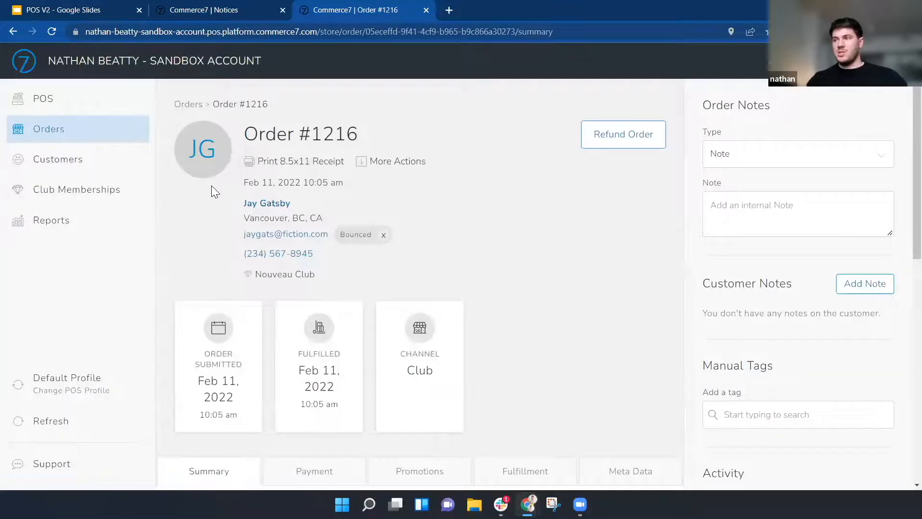
{"action": "scroll", "coordinate": [184, 219], "scroll_direction": "down", "scroll_amount": 2}
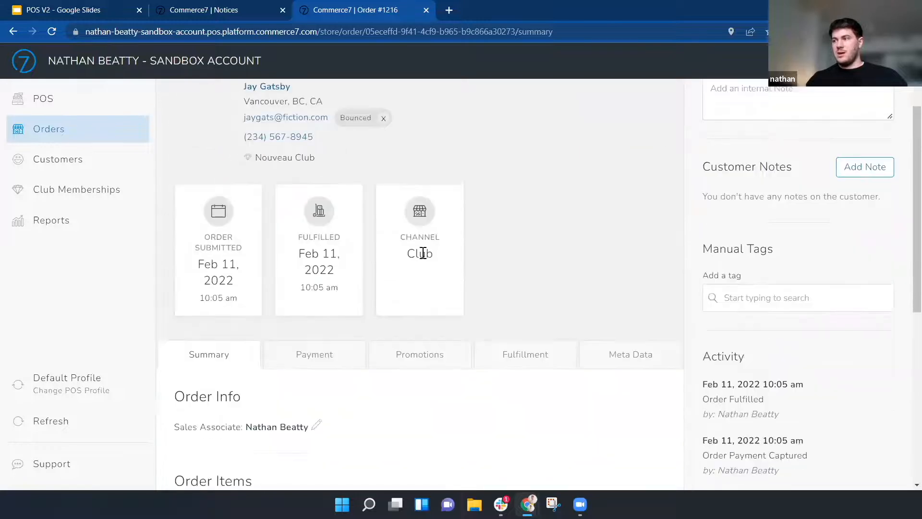
{"action": "left_click_drag", "start_coordinate": [444, 263], "coordinate": [348, 254]}
{"action": "left_click", "coordinate": [207, 290]}
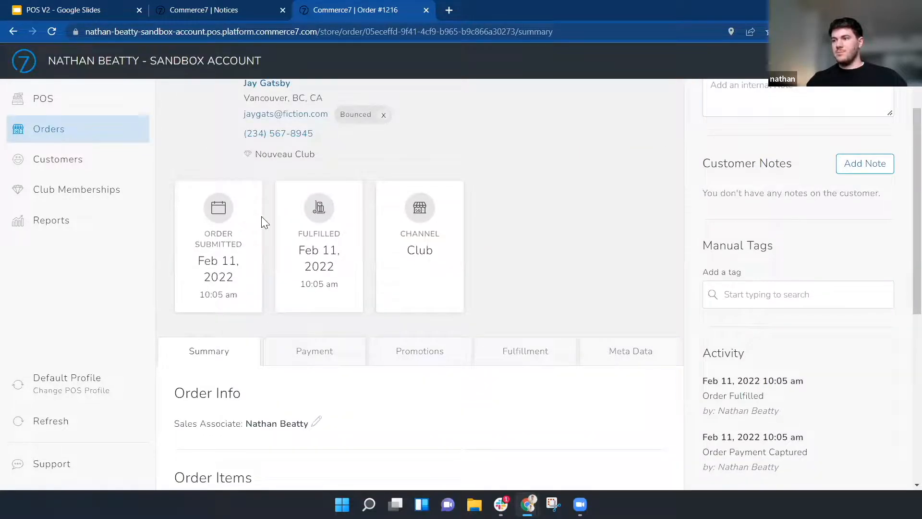
{"action": "scroll", "coordinate": [260, 217], "scroll_direction": "down", "scroll_amount": 5}
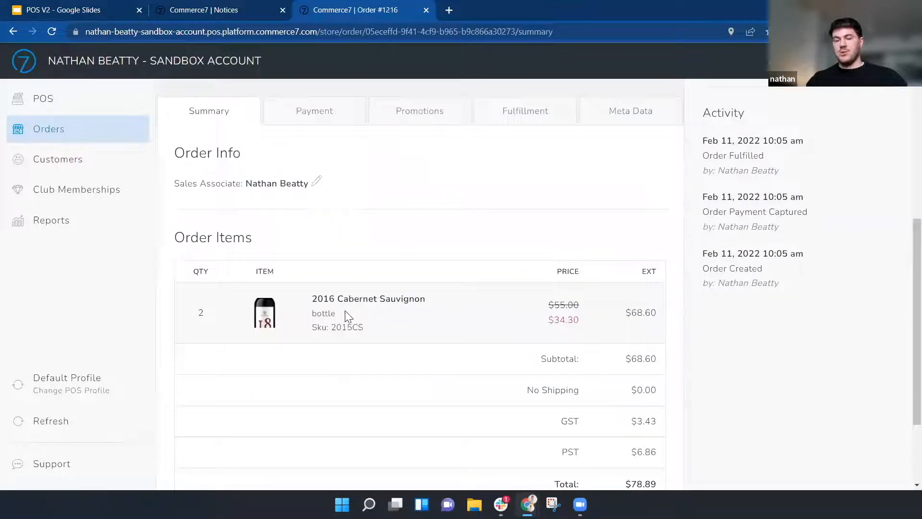
{"action": "scroll", "coordinate": [369, 217], "scroll_direction": "up", "scroll_amount": 7}
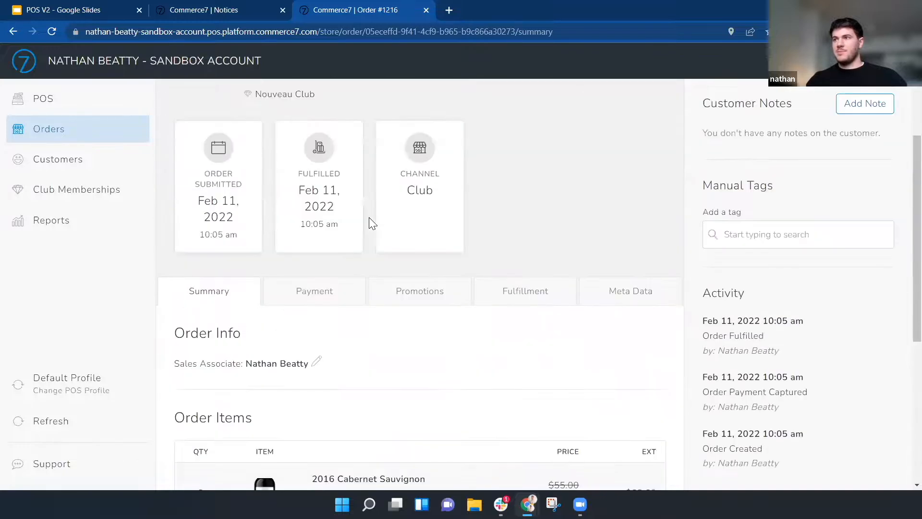
Look up the customer's active Nouveau Club membership with 1 total shipment, then return to POS
{"action": "left_click", "coordinate": [103, 191]}
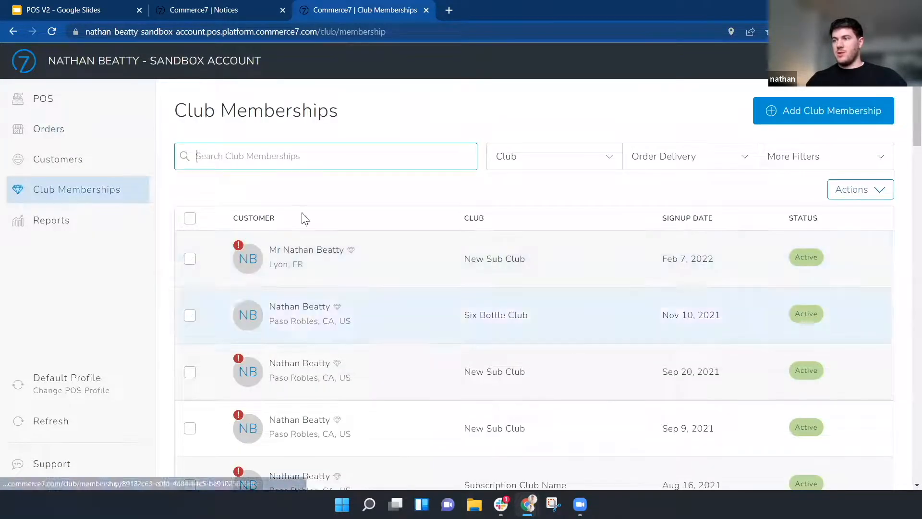
{"action": "left_click", "coordinate": [294, 157]}
{"action": "type", "text": "jay"}
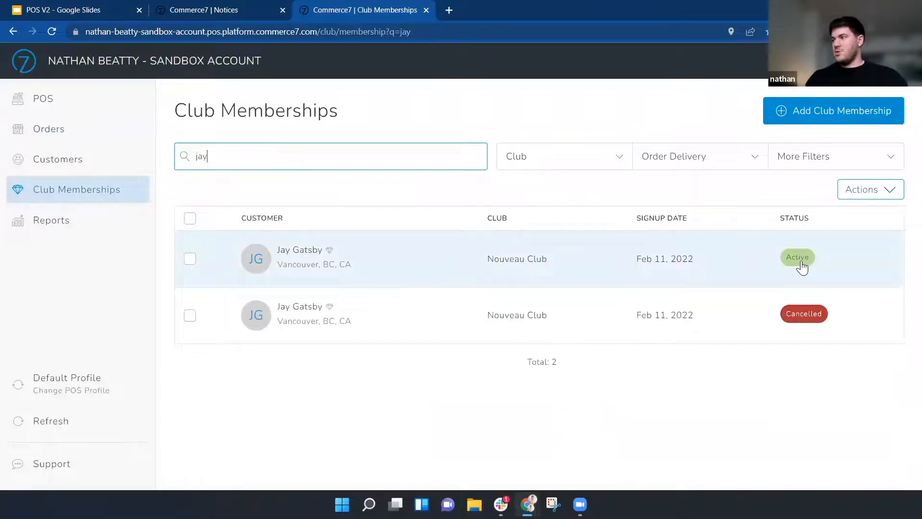
{"action": "left_click", "coordinate": [378, 273]}
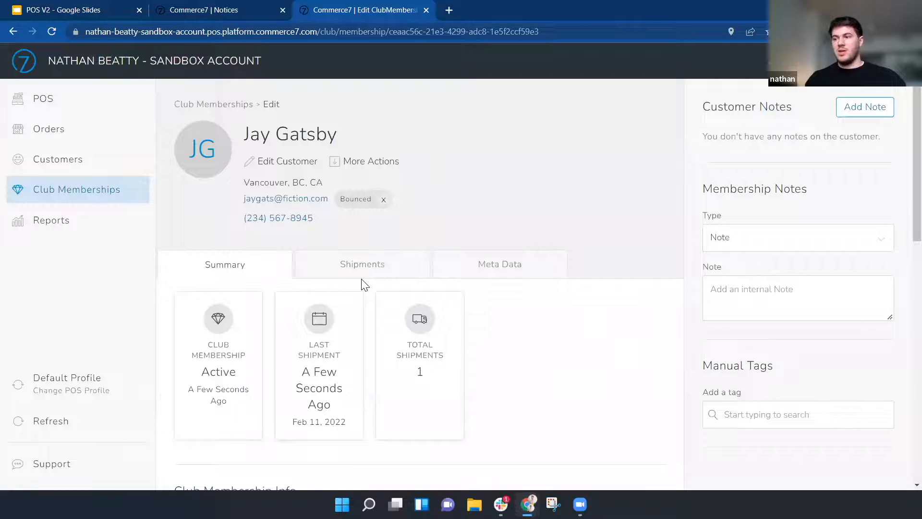
{"action": "scroll", "coordinate": [278, 346], "scroll_direction": "down", "scroll_amount": 1}
{"action": "scroll", "coordinate": [277, 319], "scroll_direction": "up", "scroll_amount": 1}
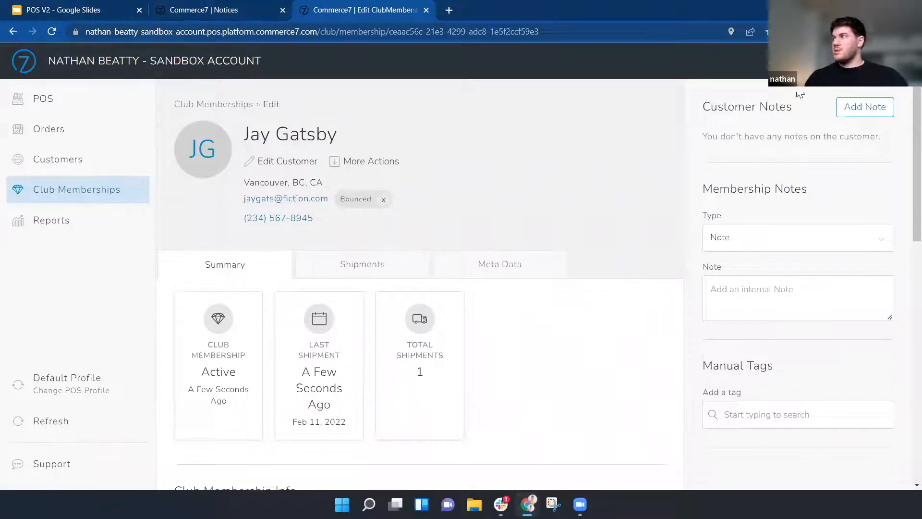
{"action": "left_click", "coordinate": [58, 98]}
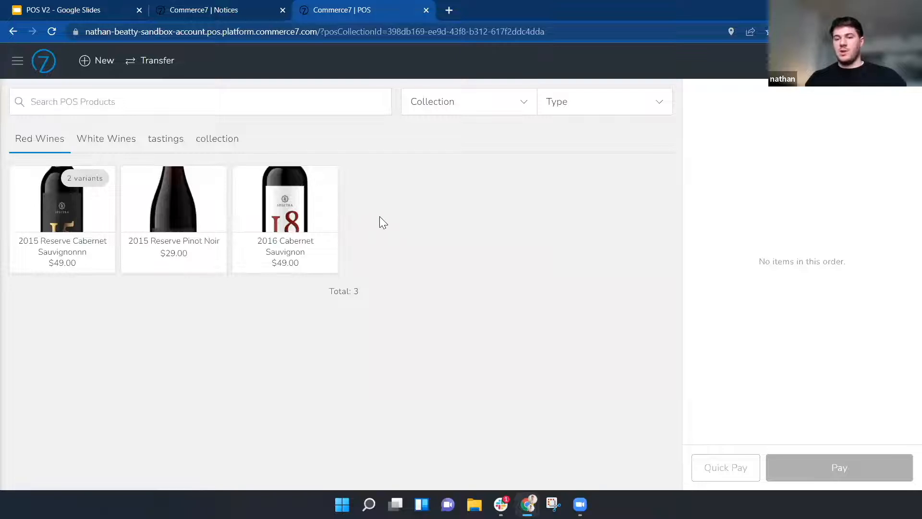
Check 2016 Cabernet Sauvignon inventory, then try raising 2015 Reserve Cabernet Sauvignonnn quantity to 3
{"action": "left_click", "coordinate": [281, 221]}
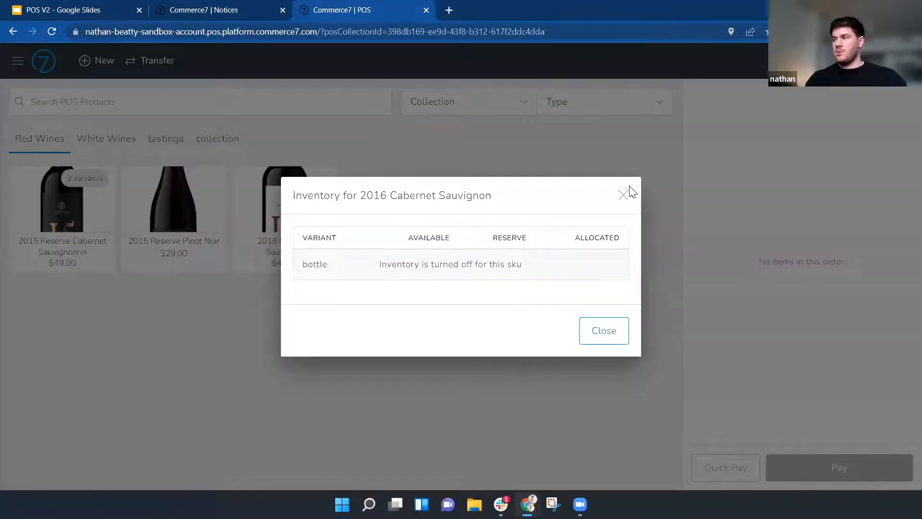
{"action": "left_click", "coordinate": [623, 195]}
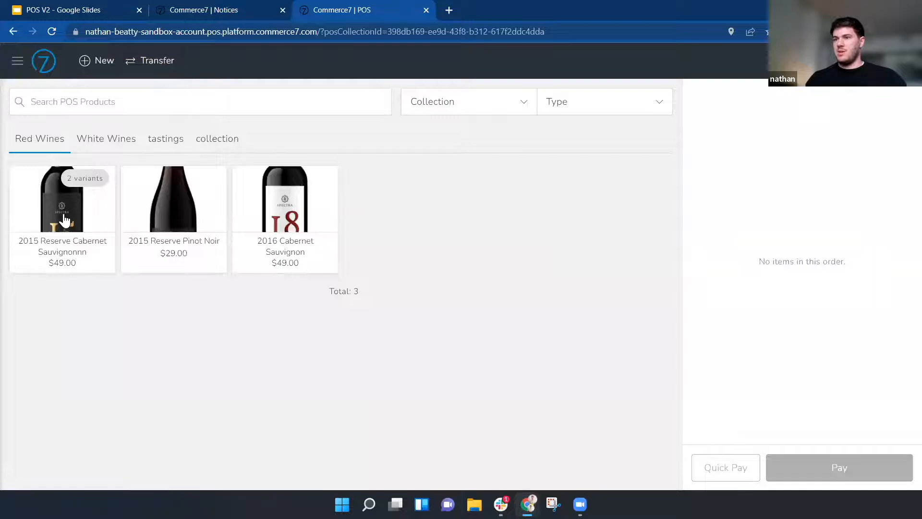
{"action": "left_click", "coordinate": [65, 220]}
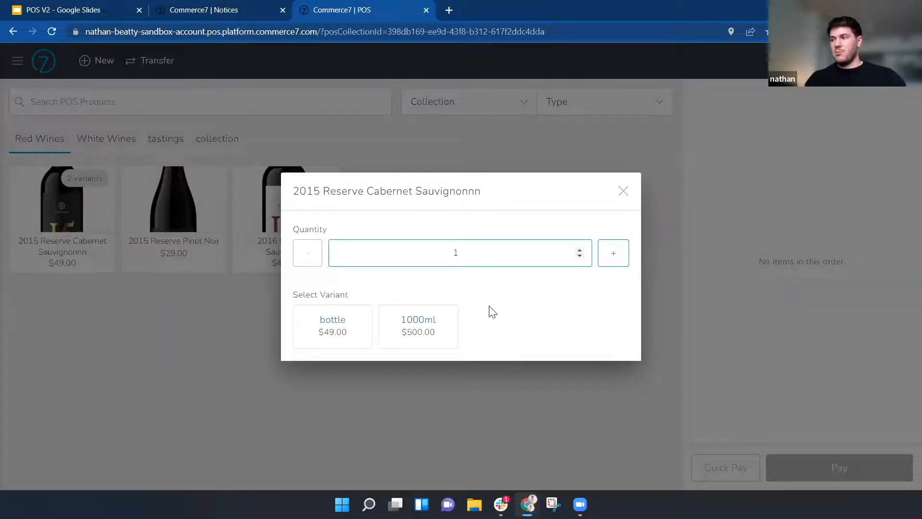
{"action": "left_click", "coordinate": [579, 250]}
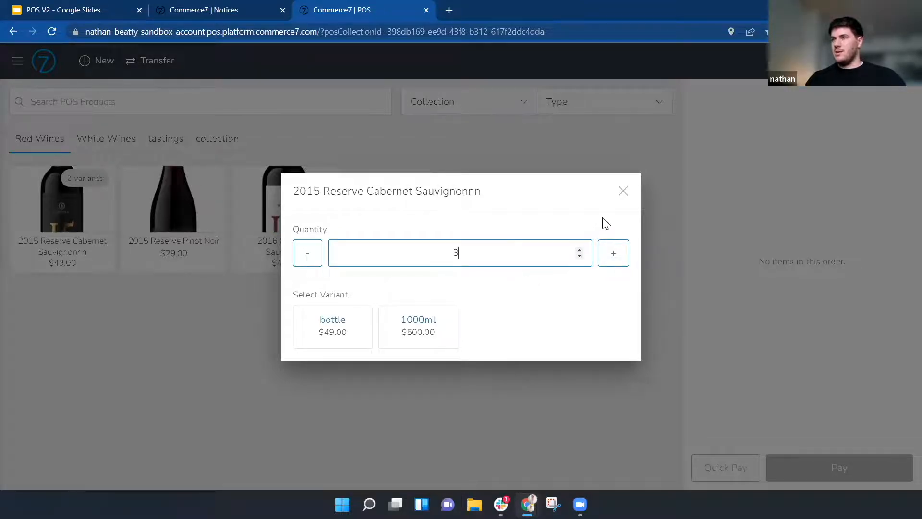
{"action": "left_click", "coordinate": [625, 194]}
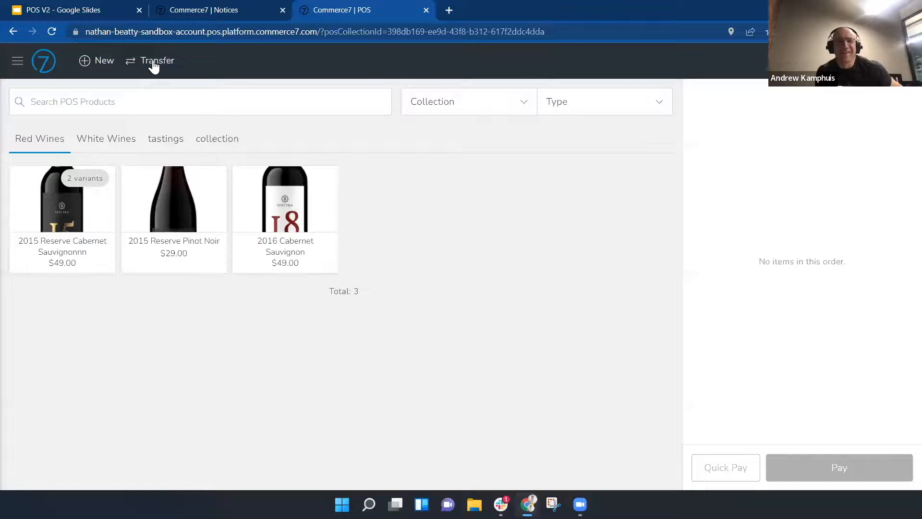
Glance at the Transfer window, then view 2015 Reserve Cabernet Sauvignonnn inventory by location
{"action": "left_click", "coordinate": [153, 63]}
{"action": "left_click", "coordinate": [624, 246]}
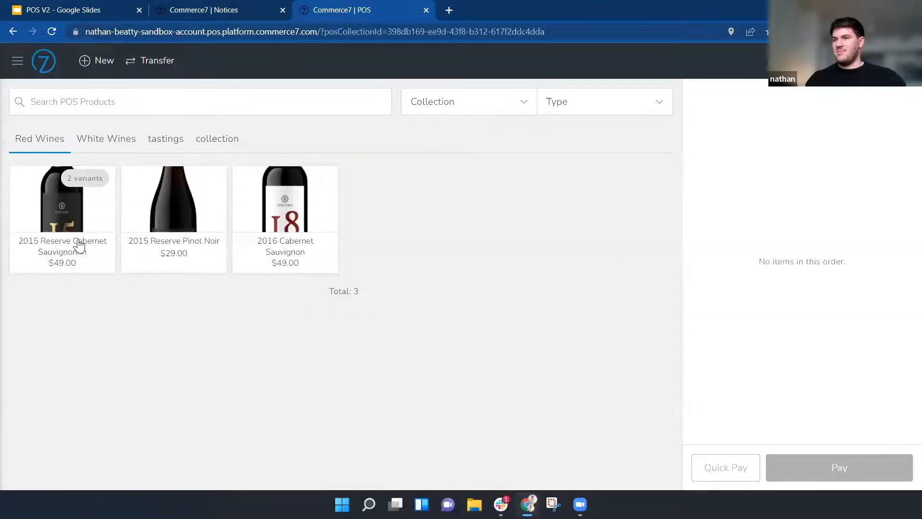
{"action": "left_click", "coordinate": [79, 245]}
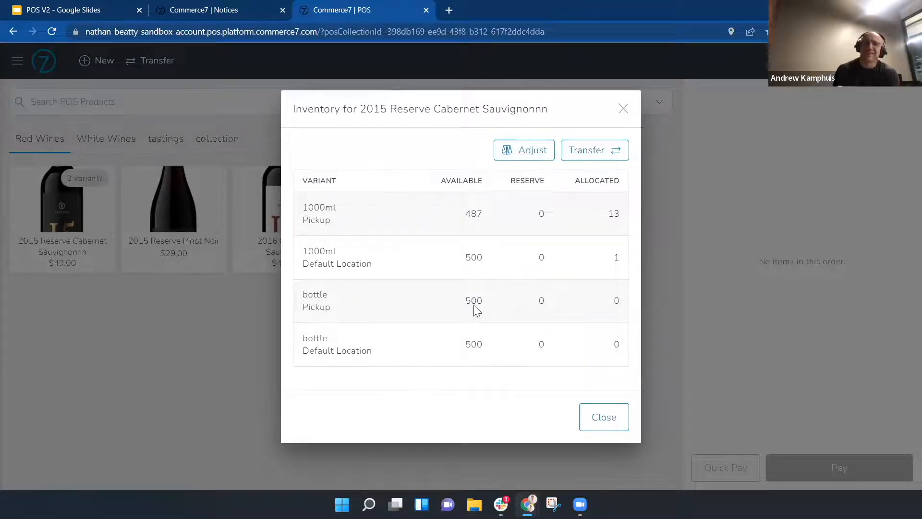
Inspect the Adjust Inventory dialog without saving, then present the Questions? slide full screen
{"action": "left_click", "coordinate": [529, 155]}
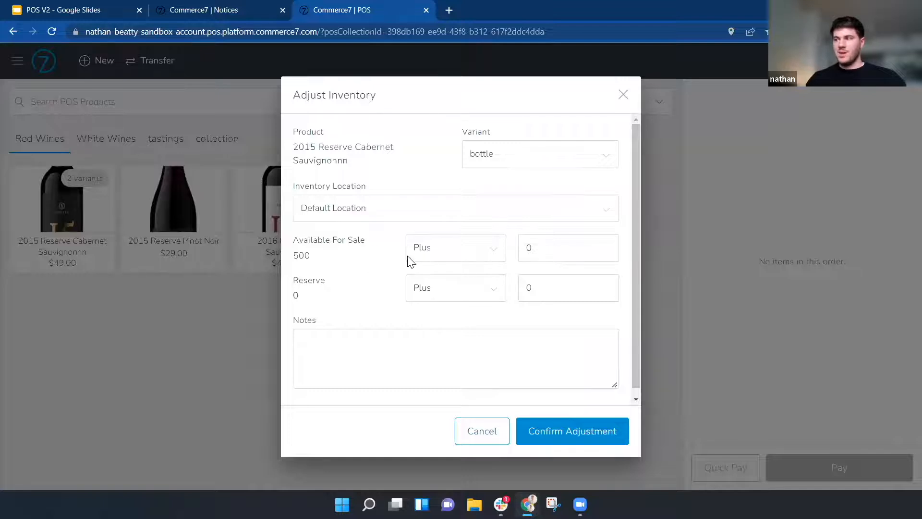
{"action": "scroll", "coordinate": [340, 357], "scroll_direction": "down", "scroll_amount": 1}
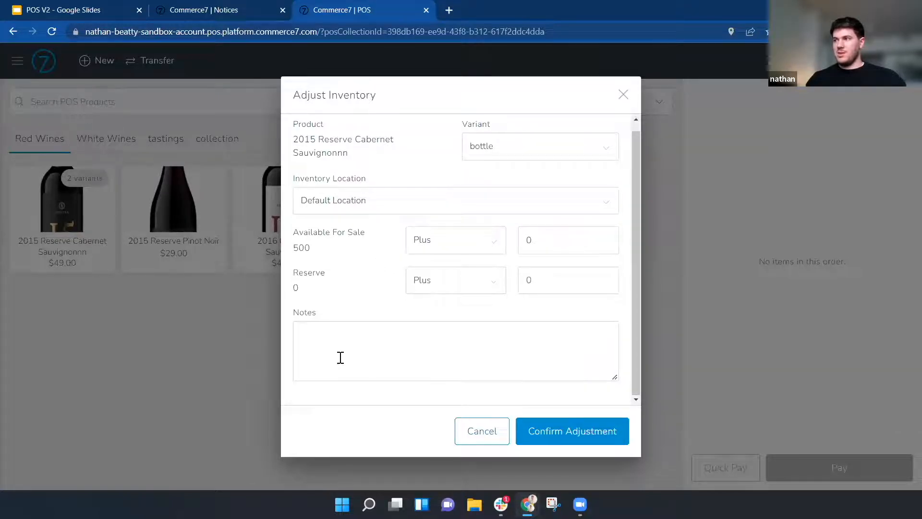
{"action": "left_click", "coordinate": [496, 145]}
{"action": "left_click", "coordinate": [417, 156]}
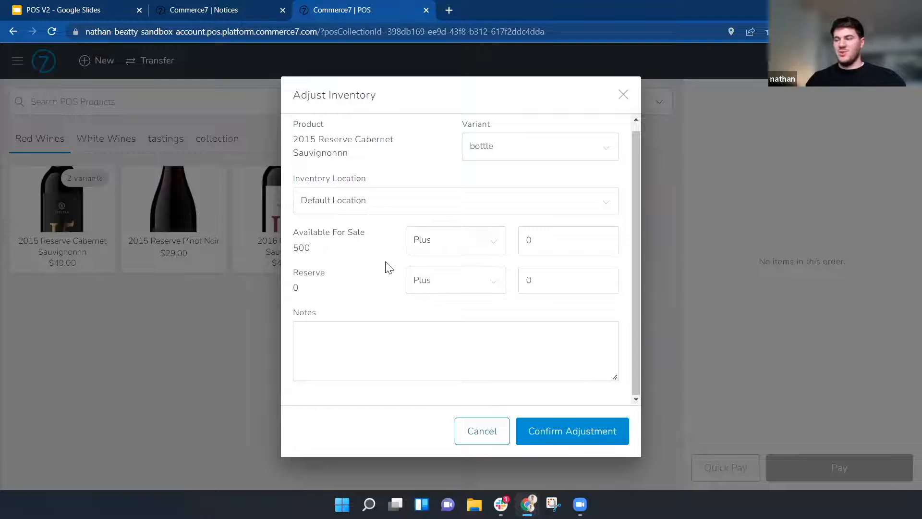
{"action": "left_click", "coordinate": [623, 94]}
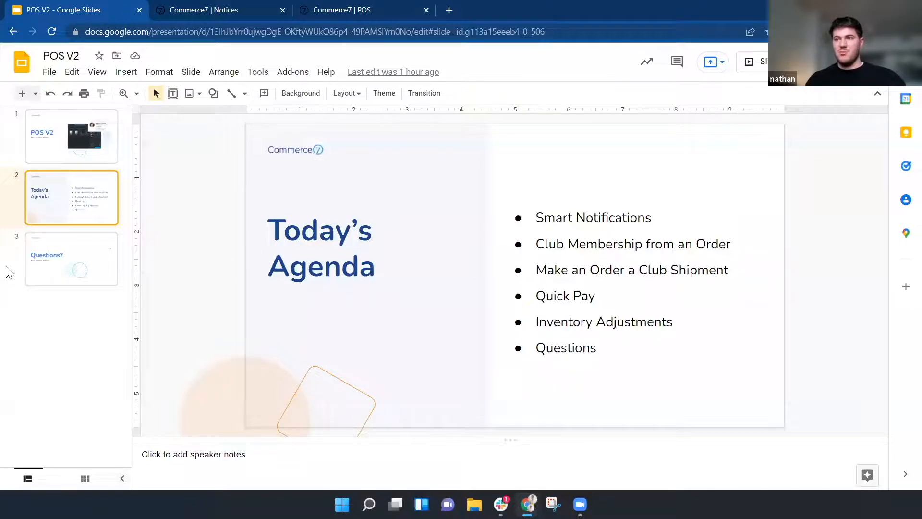
{"action": "left_click", "coordinate": [103, 275]}
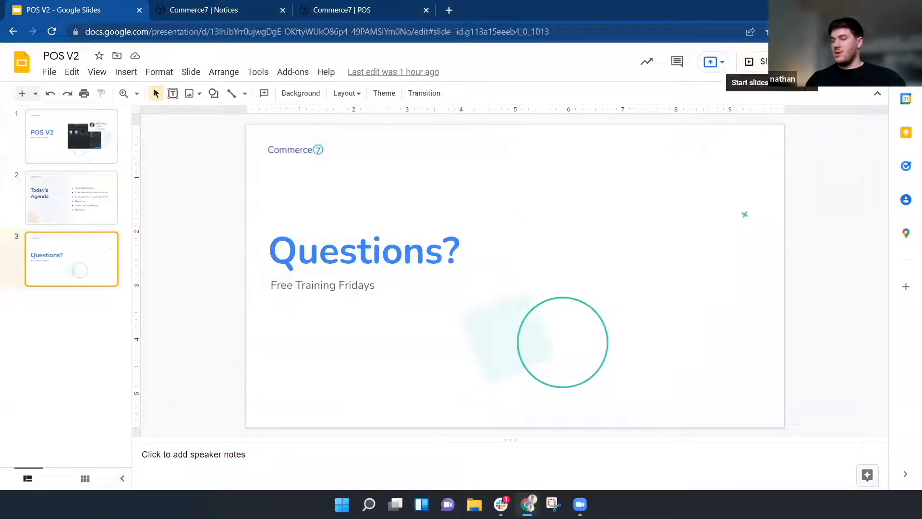
{"action": "left_click", "coordinate": [749, 61]}
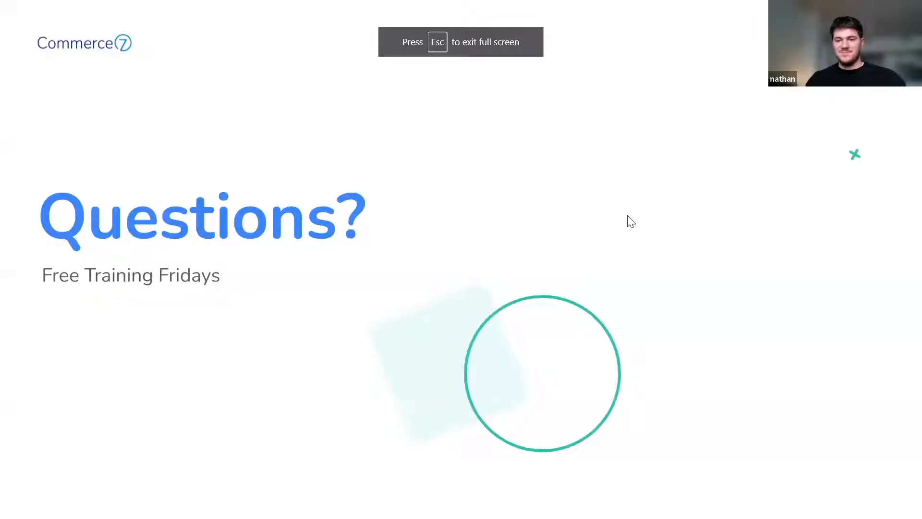